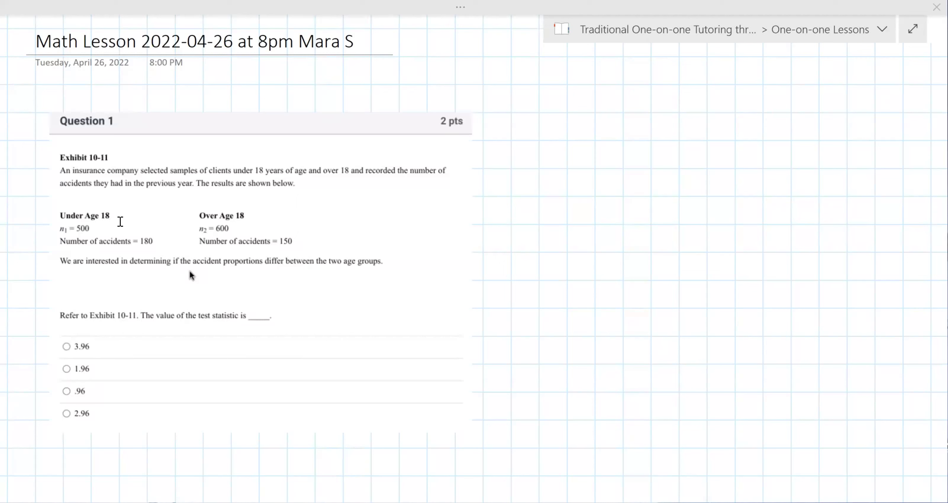
- Handwrite the note "2 prop z test Ti 83/84" beside Question 1 on the lesson page
mouse_move(545, 144)
mouse_down()
mouse_move(561, 162)
mouse_move(596, 168)
mouse_move(638, 148)
mouse_move(729, 162)
mouse_up()
mouse_move(723, 151)
mouse_down()
mouse_move(736, 149)
mouse_move(730, 157)
mouse_up()
drag(754, 145, 744, 158)
mouse_move(765, 137)
mouse_down()
mouse_move(763, 160)
mouse_move(772, 147)
mouse_up()
drag(835, 142, 832, 161)
mouse_move(827, 141)
mouse_down()
mouse_move(848, 139)
mouse_move(847, 160)
mouse_move(871, 142)
mouse_up()
mouse_move(877, 142)
mouse_down()
mouse_move(886, 144)
mouse_move(878, 156)
mouse_up()
mouse_move(887, 154)
mouse_down()
mouse_move(898, 132)
mouse_move(919, 148)
mouse_up()
drag(915, 141, 915, 156)
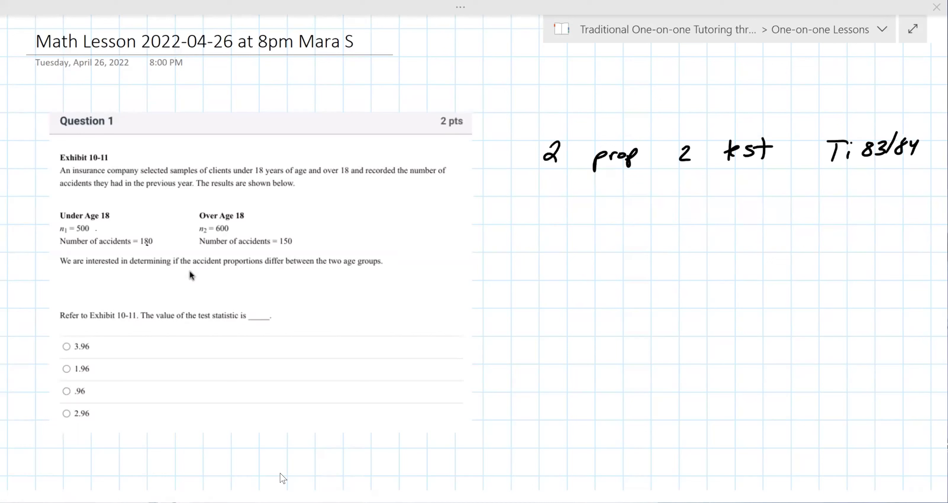
- Switch to the TI-83 Plus calculator and open the 2-PropZTest
key(alt+Tab)
click(477, 259)
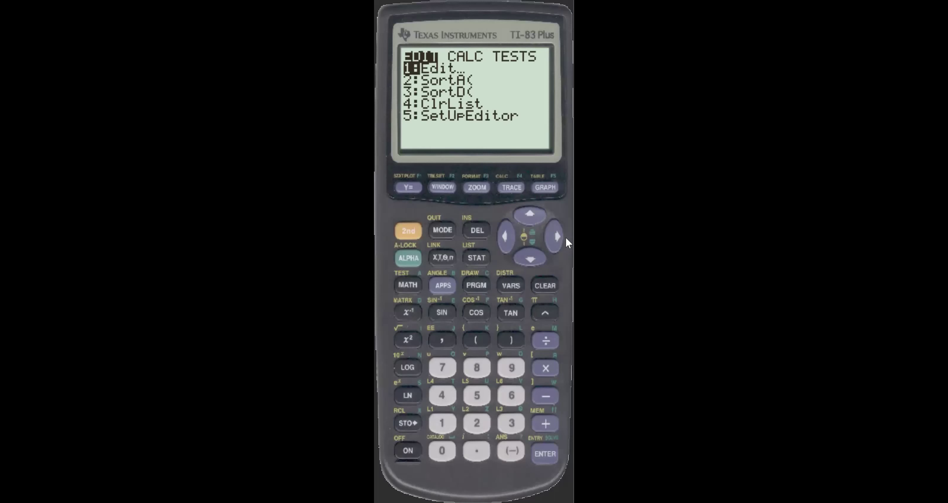
click(563, 238)
click(562, 238)
click(530, 263)
click(530, 262)
click(530, 262)
click(529, 262)
click(530, 262)
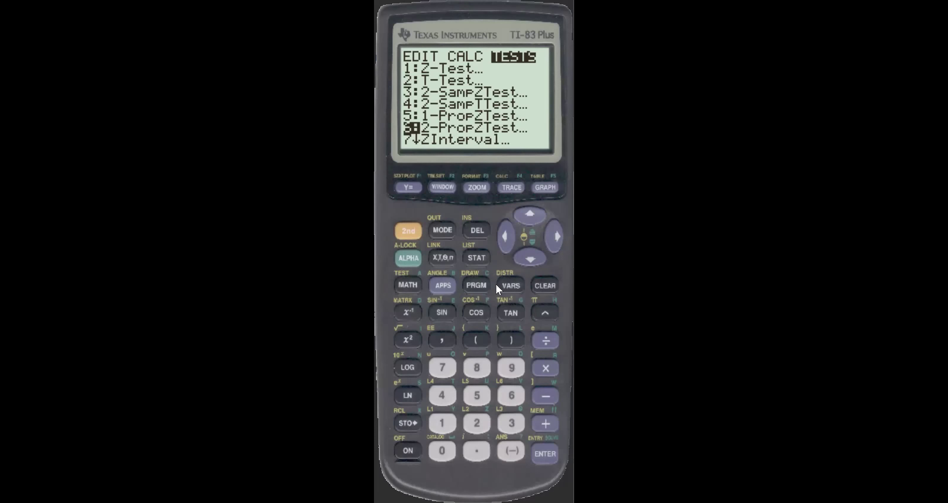
click(543, 451)
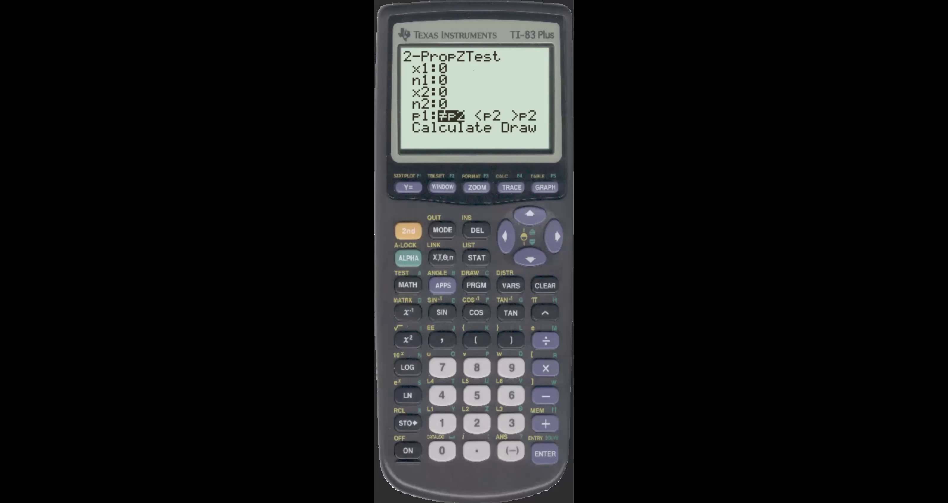
- Enter the under-18 sample in the 2-PropZTest, with x1 as 180 and n1 as 500
click(445, 368)
click(509, 244)
click(453, 425)
click(477, 368)
click(443, 452)
click(530, 259)
click(442, 453)
click(443, 455)
click(530, 263)
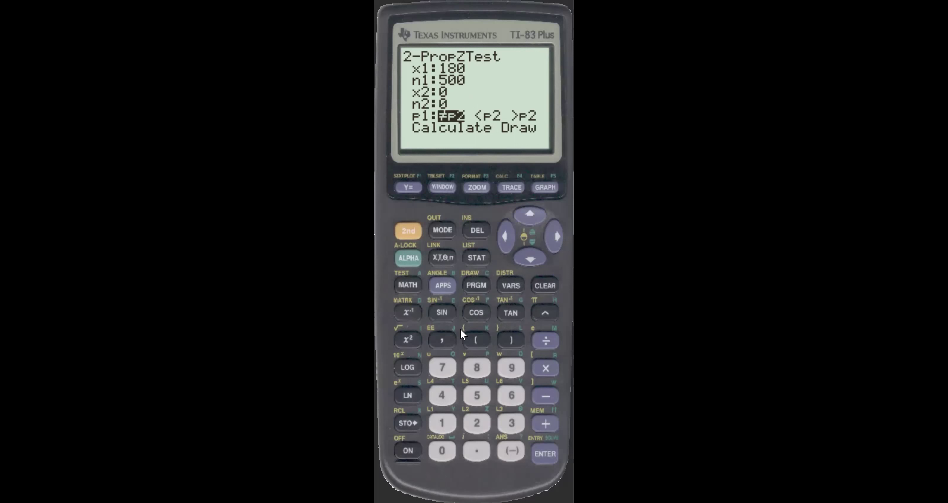
- Enter the over-18 sample in the 2-PropZTest, with x2 as 150 and n2 as 600
click(443, 423)
text(50)
key(Down)
click(511, 395)
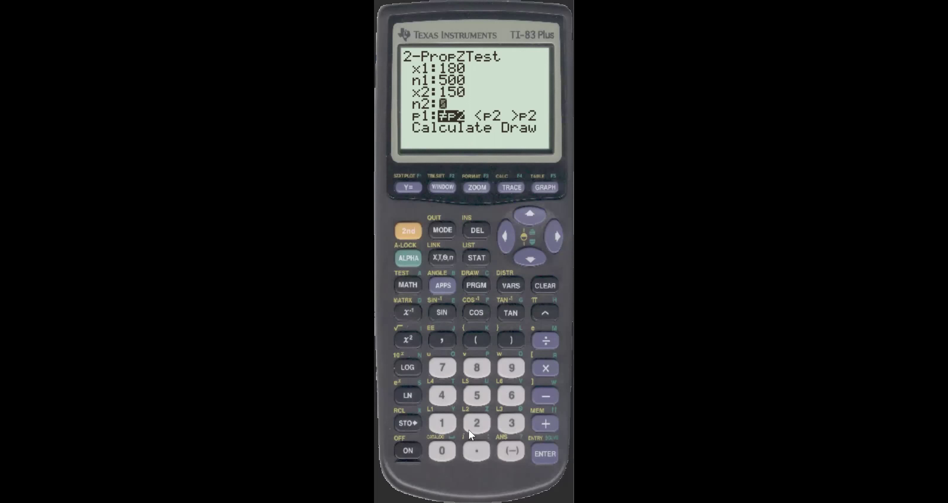
double_click(442, 455)
- Calculate the two-proportion z-test with the p1≠p2 alternative and review its full results
double_click(531, 259)
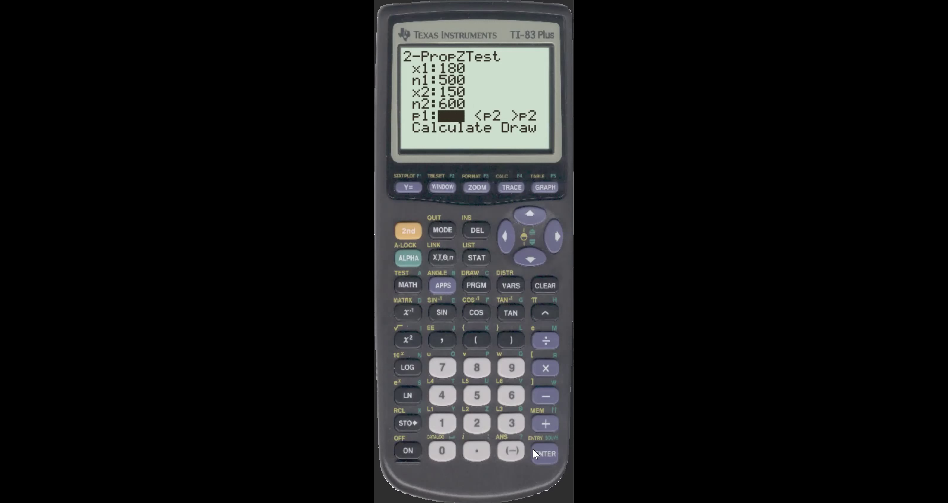
click(549, 456)
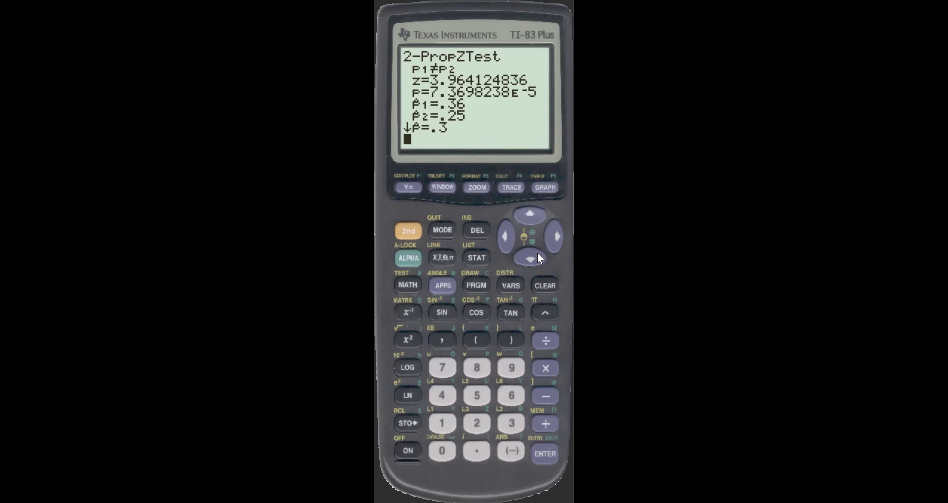
click(532, 261)
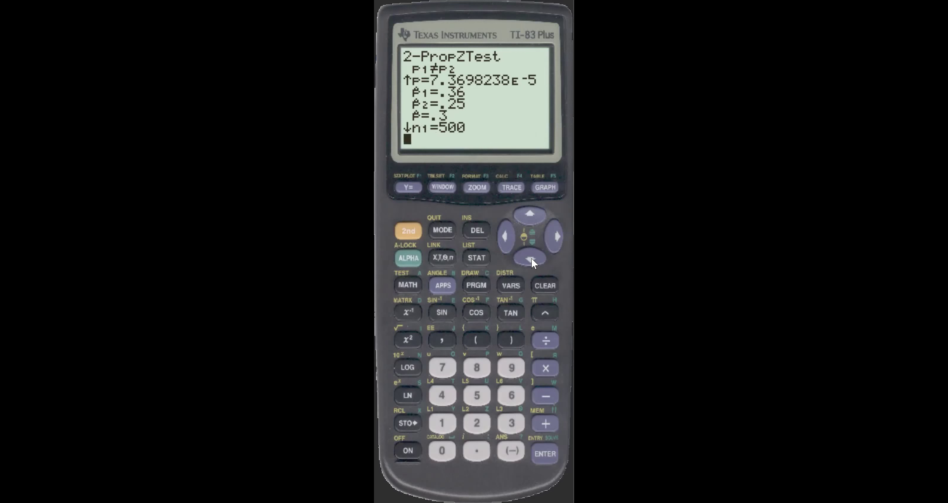
click(531, 260)
click(530, 215)
click(529, 214)
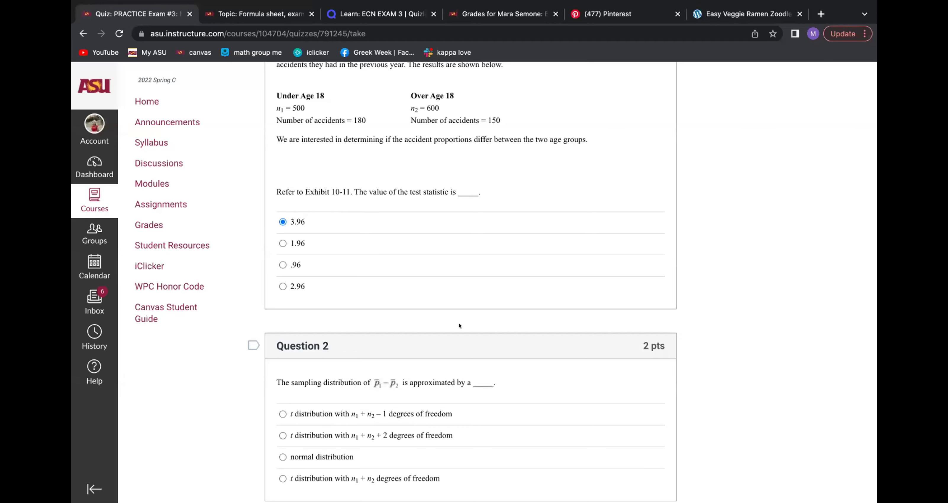
- In the Canvas practice exam, answer Question 2 with "normal distribution"
scroll(459, 325, down, 5)
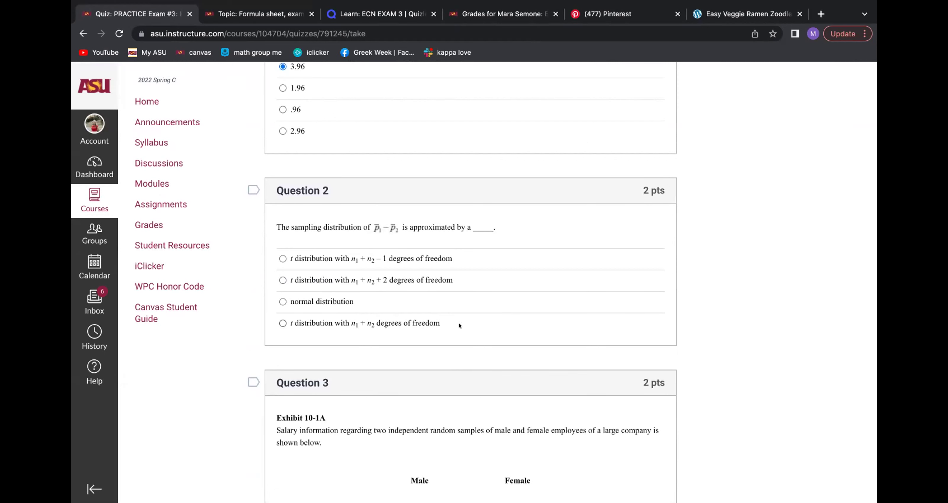
scroll(459, 326, down, 1)
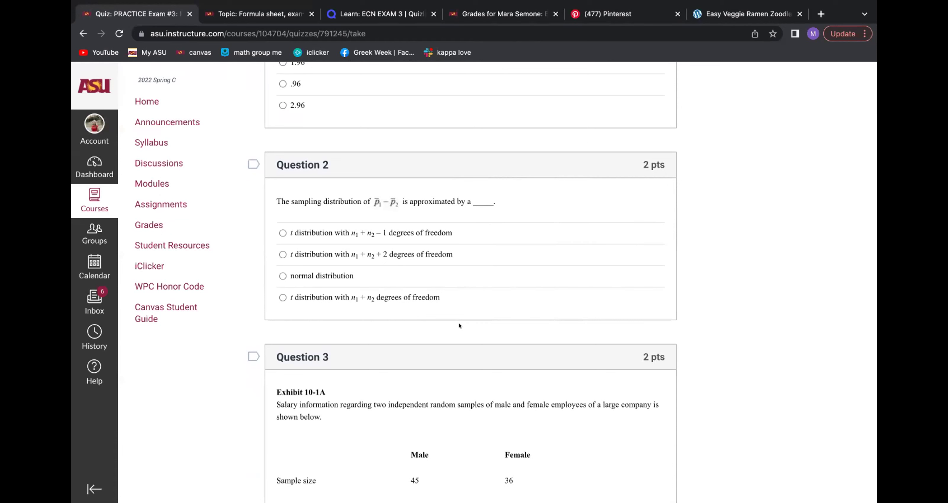
click(361, 275)
- Answer Question 3 with 1.6 and Question 4 with pu − po = 0
scroll(368, 280, down, 8)
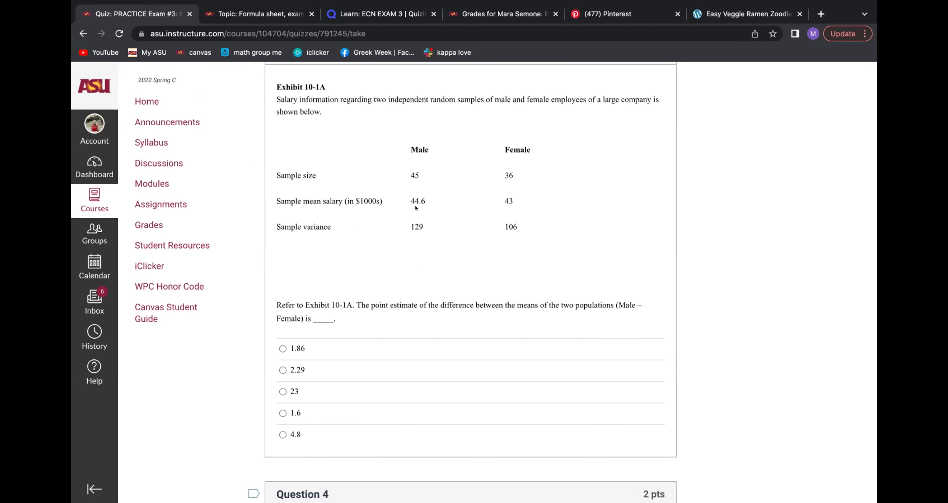
click(315, 407)
scroll(448, 418, down, 10)
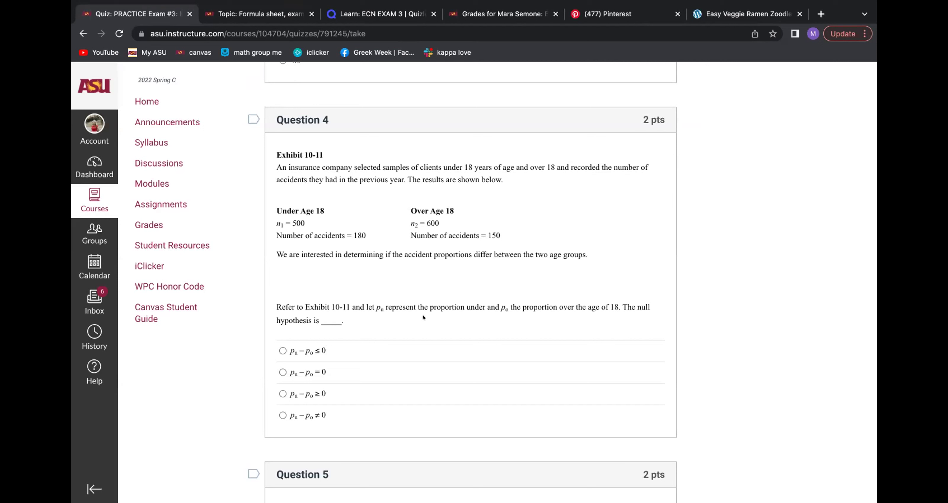
click(349, 372)
- Read Question 5 on the teenagers' music preference poll and Question 6 on the final examination scores
scroll(485, 326, down, 7)
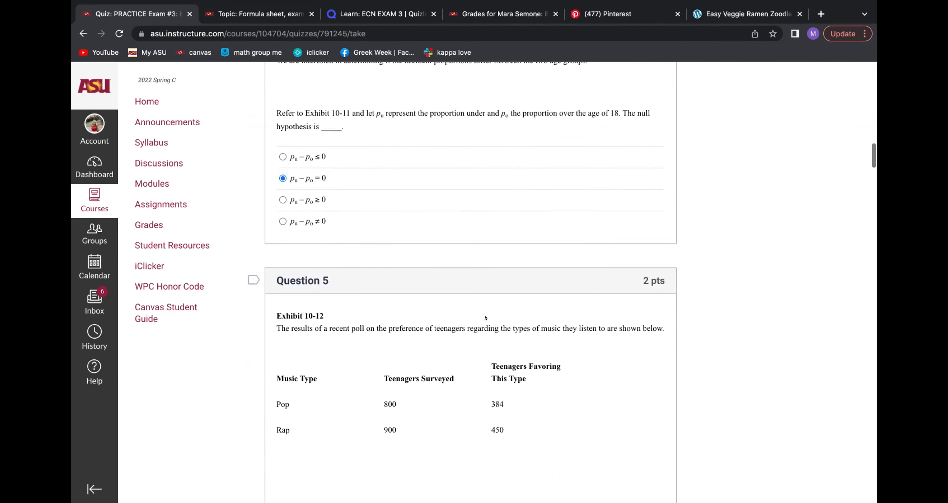
scroll(485, 318, down, 2)
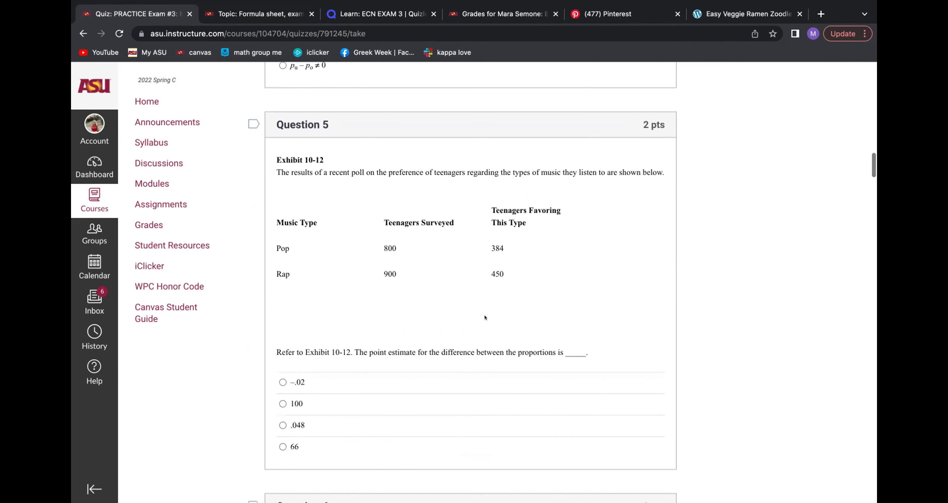
scroll(485, 318, down, 2)
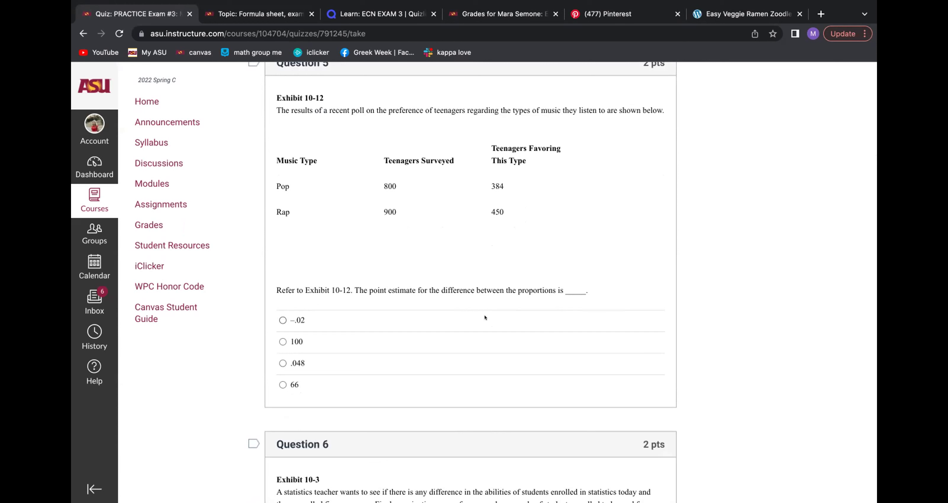
scroll(484, 318, up, 1)
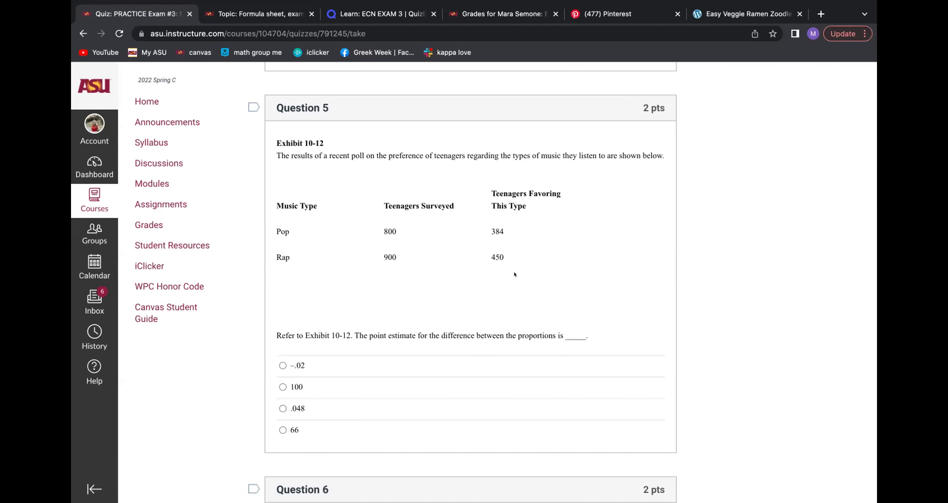
scroll(514, 274, down, 10)
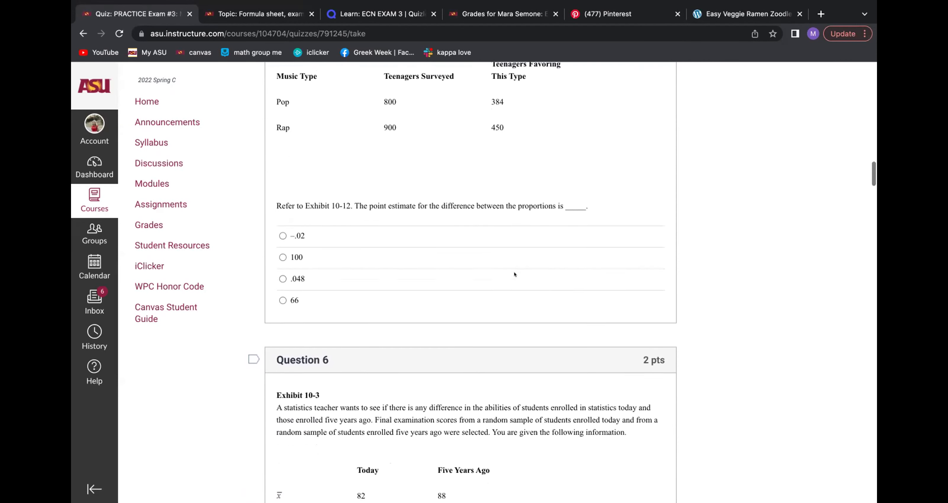
scroll(514, 274, down, 2)
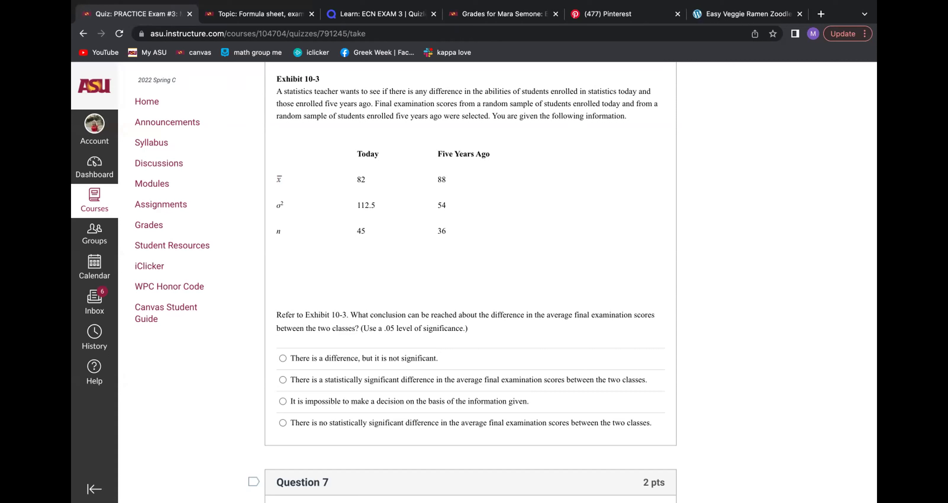
scroll(497, 389, up, 1)
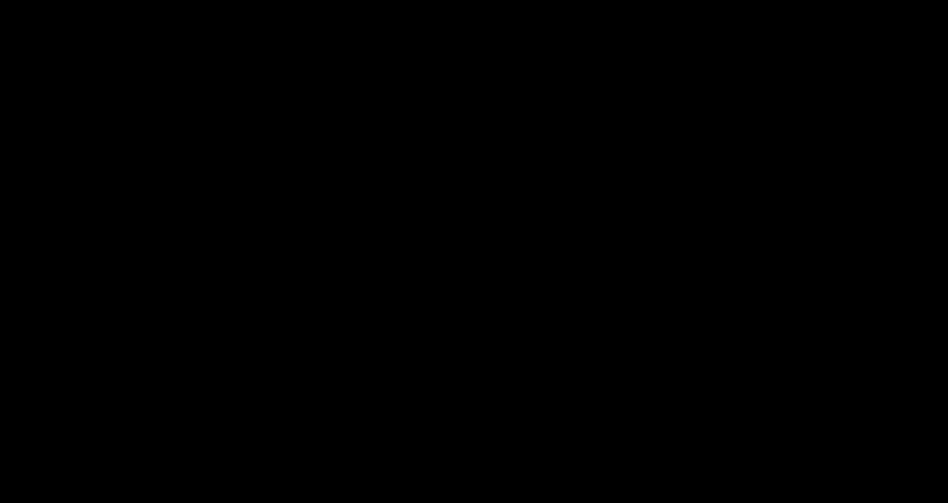
- Open the 2-SampZTest on the TI-83 Plus calculator and set its input type to Stats
click(477, 258)
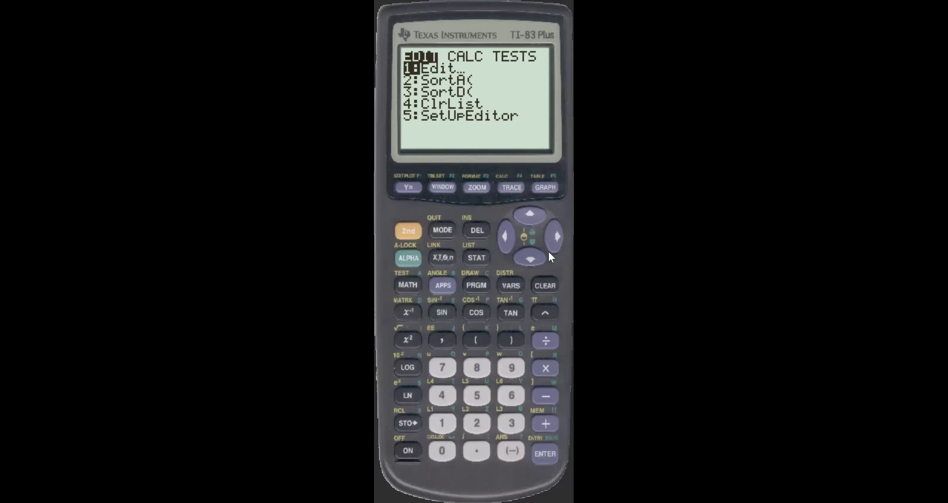
double_click(554, 241)
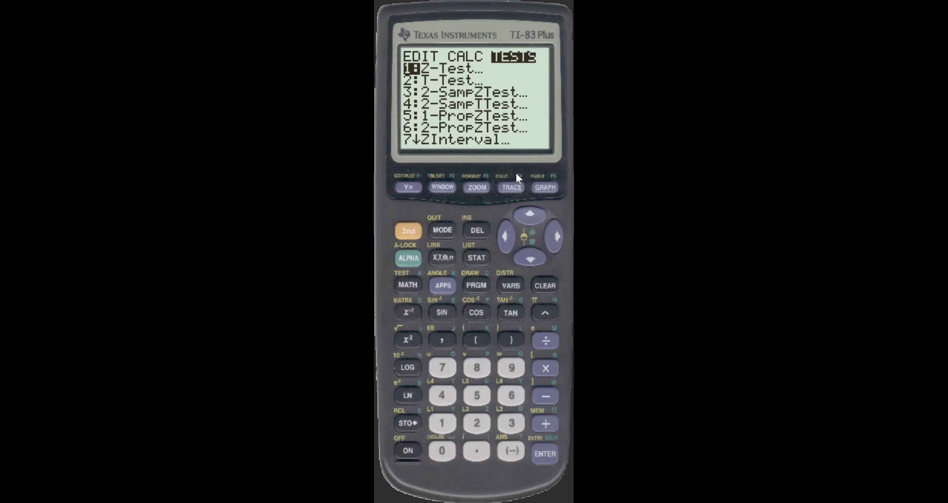
double_click(538, 263)
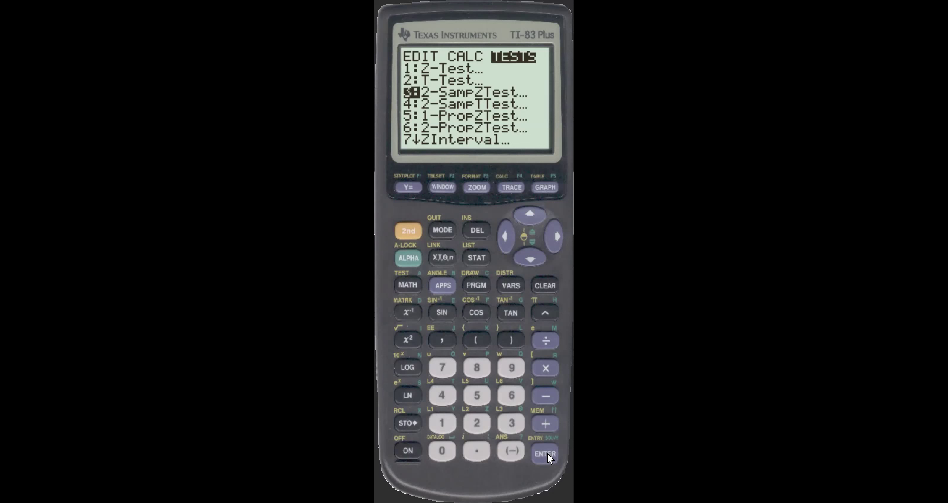
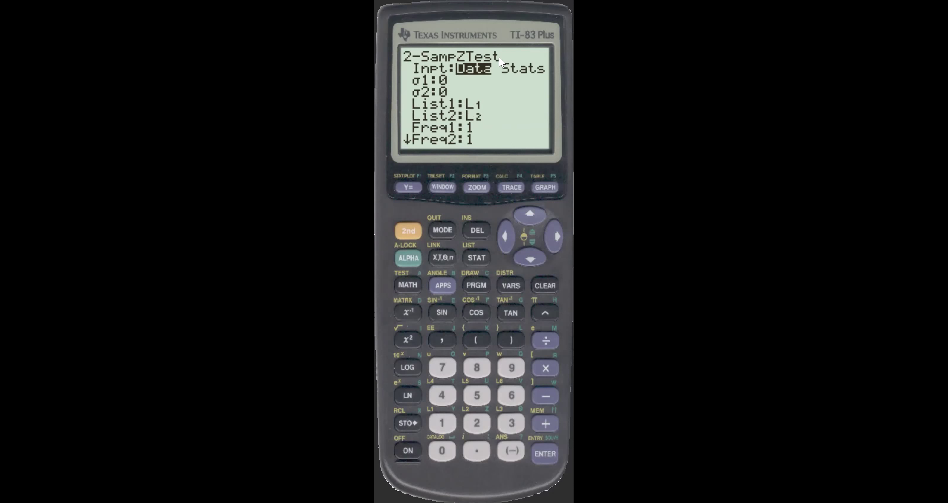
key(Right)
key(Return)
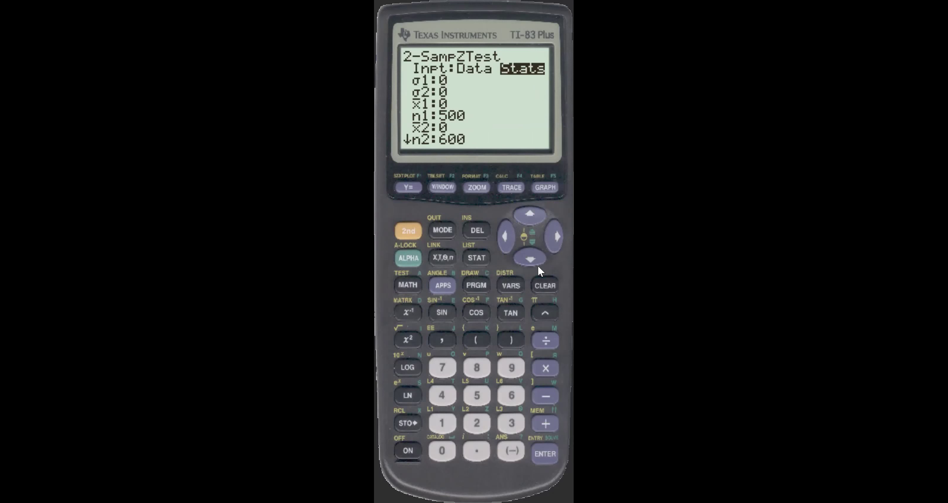
- Set the first sample mean x̄1 of the 2-SampZTest to 82
click(519, 262)
key(Down)
key(Down)
text(82)
- Set the standard deviation σ2 of the 2-SampZTest to √(112.5)
click(527, 210)
click(412, 236)
click(406, 338)
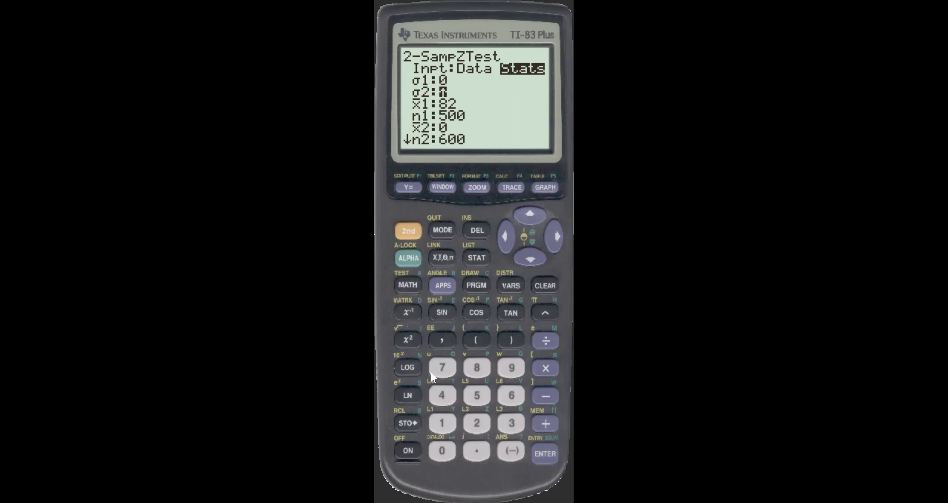
click(440, 423)
click(442, 423)
click(476, 423)
text(.5))
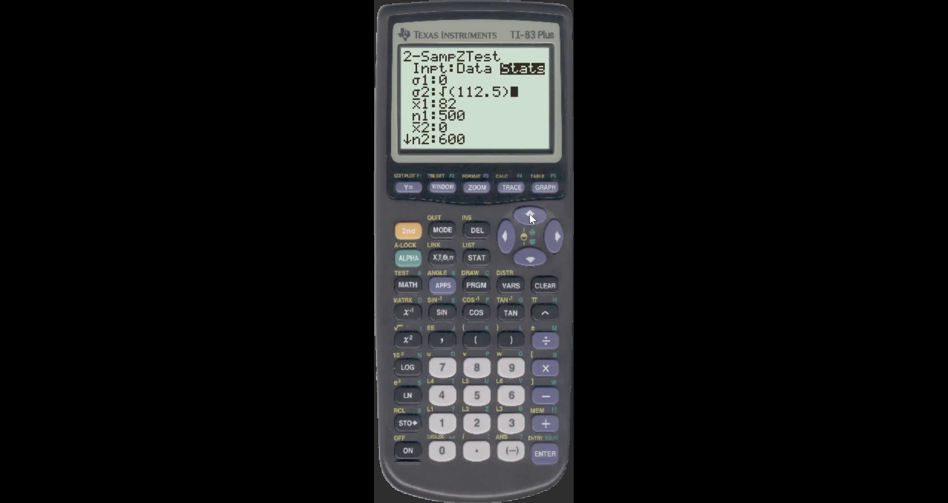
click(531, 262)
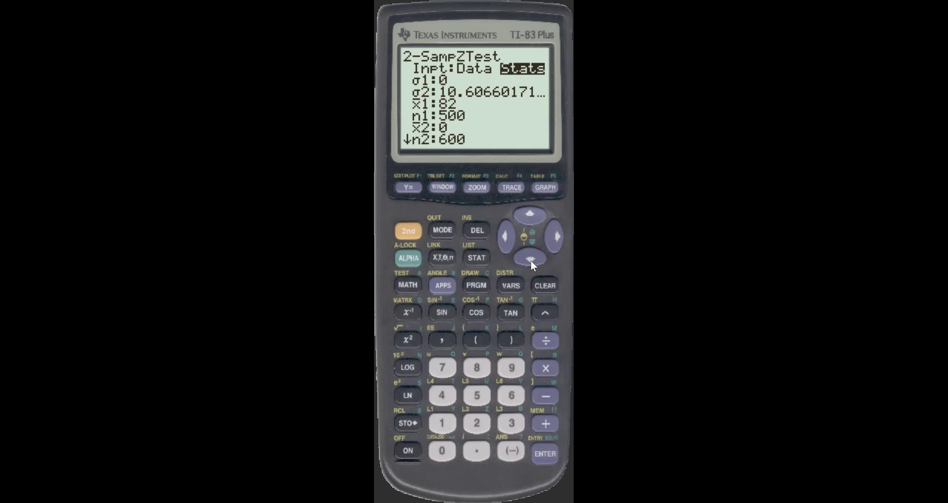
- Set the sample size n1 to 45 and the second sample mean x̄2 to 88
click(530, 261)
click(477, 395)
click(531, 216)
click(530, 262)
click(530, 262)
click(478, 364)
click(477, 364)
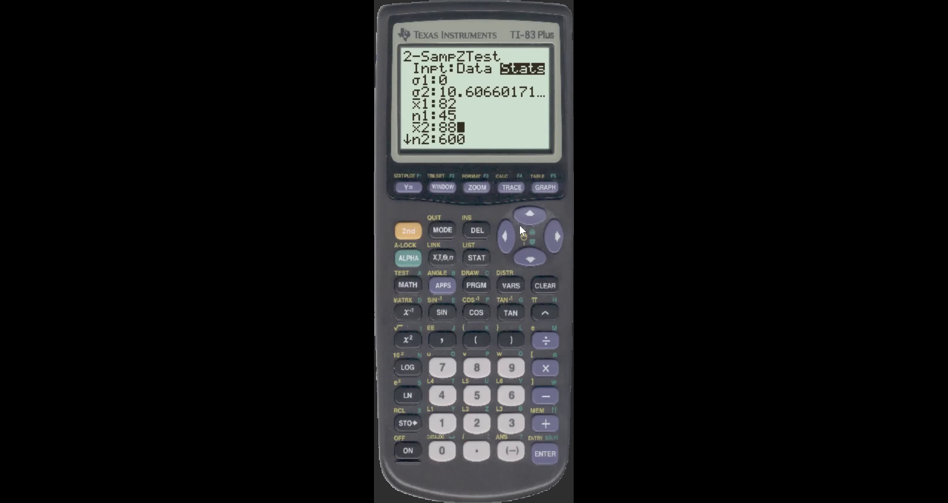
- Set the standard deviation σ1 of the 2-SampZTest to the square root of 54
key(Up)
key(Up)
key(Up)
key(Up)
key(at)
text(5)
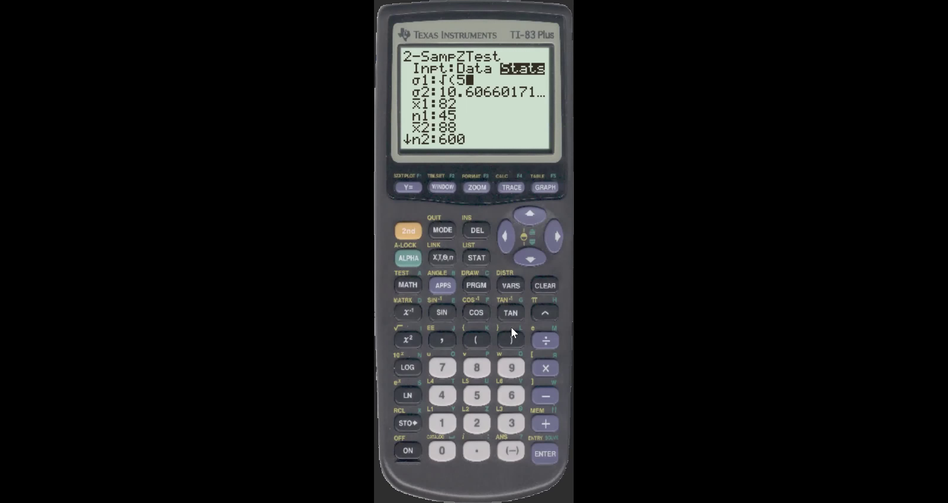
text(4)
- Set the second sample size n2 of the 2-SampZTest to 36
click(532, 259)
click(533, 259)
click(532, 259)
click(533, 259)
click(532, 259)
click(532, 259)
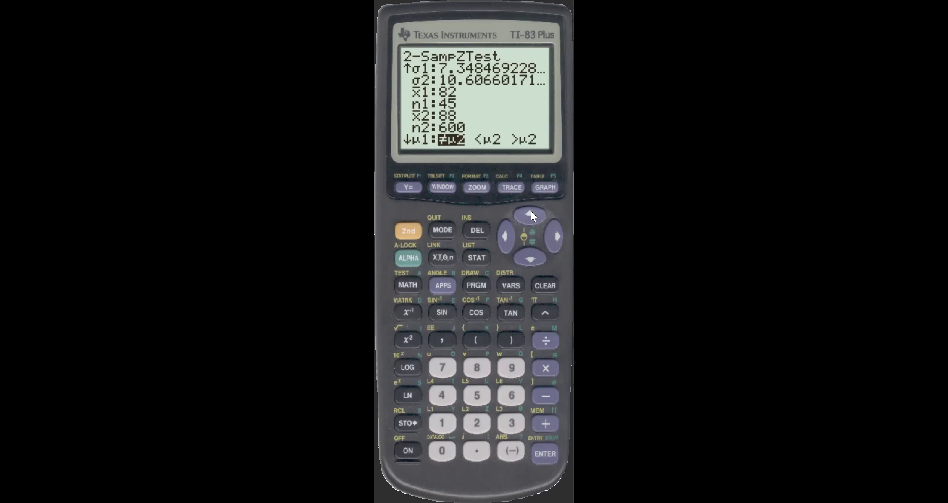
key(Up)
text(36)
key(Delete)
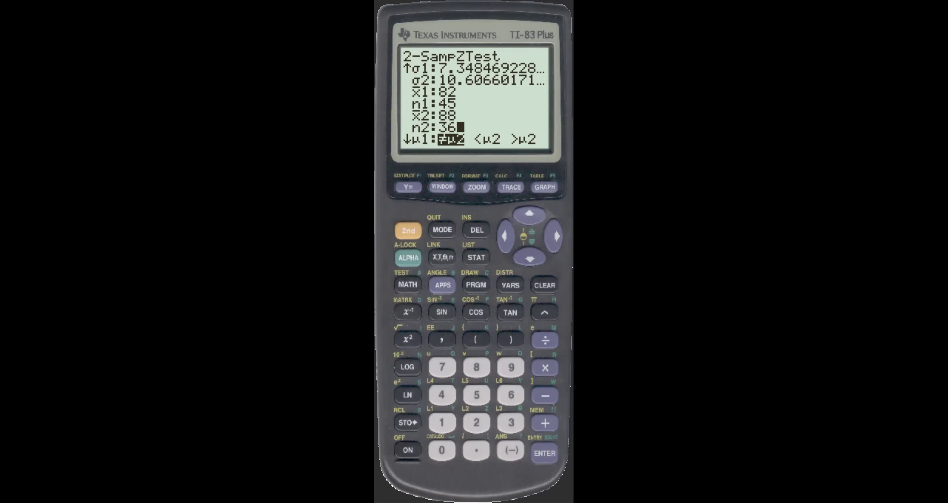
- Calculate the two-sample z-test with the μ1≠μ2 alternative
click(532, 261)
click(533, 262)
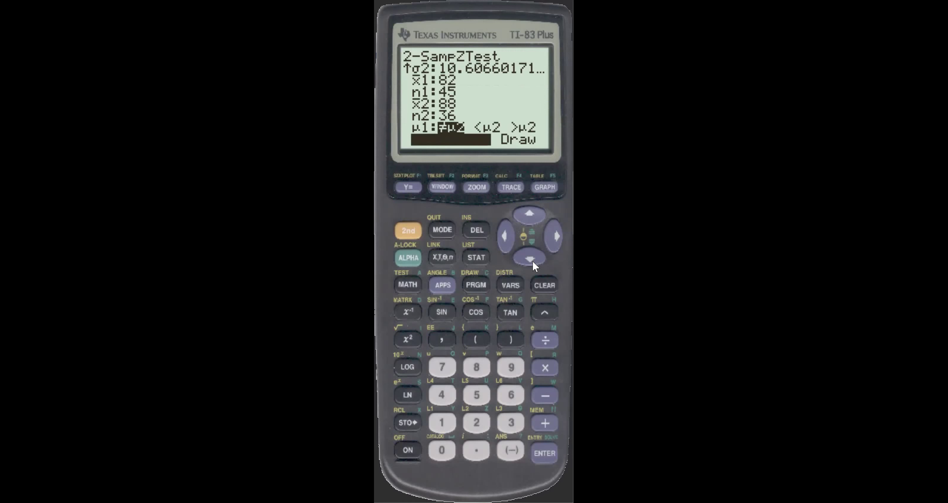
click(545, 452)
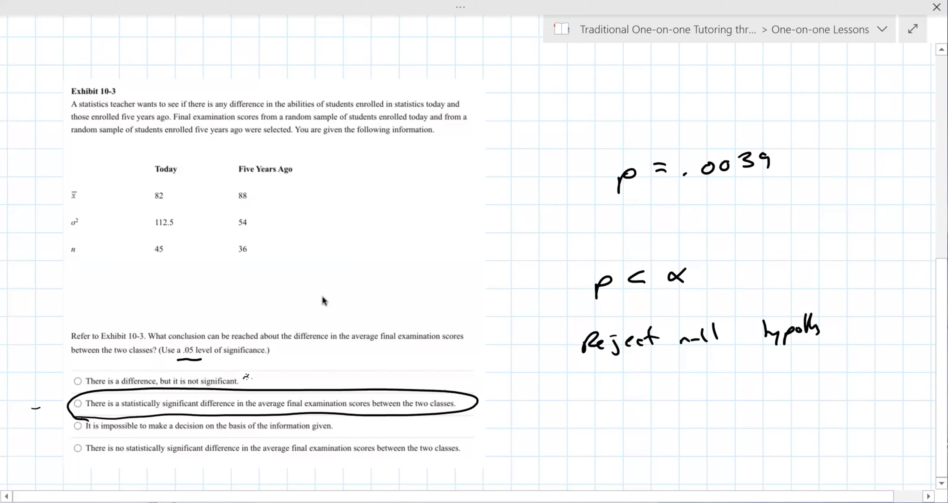
- On the lesson notes page, circle the sample means 82 and 88 in the Exhibit 10-3 table by hand
mouse_move(267, 189)
mouse_down()
mouse_move(208, 176)
mouse_move(243, 205)
mouse_move(268, 188)
mouse_up()
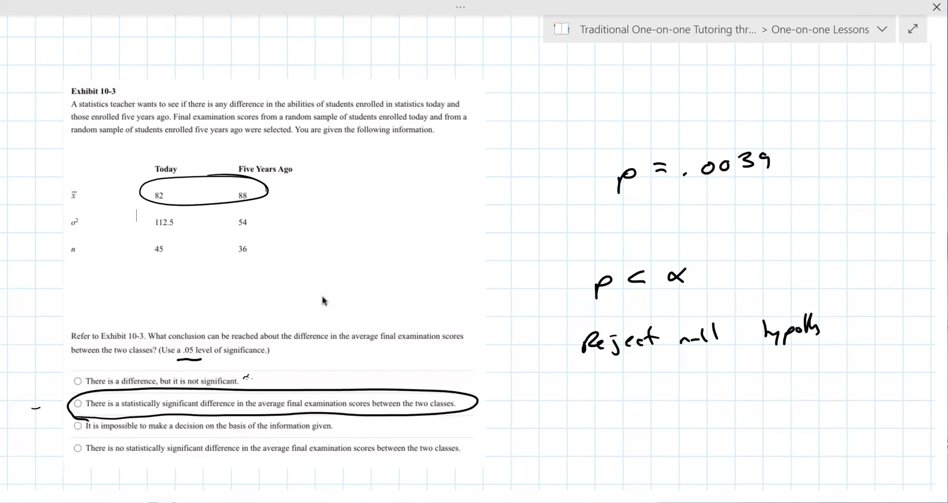
mouse_move(815, 258)
mouse_down()
mouse_move(546, 241)
mouse_move(545, 366)
mouse_move(635, 381)
mouse_move(846, 373)
mouse_move(842, 238)
mouse_move(776, 242)
mouse_up()
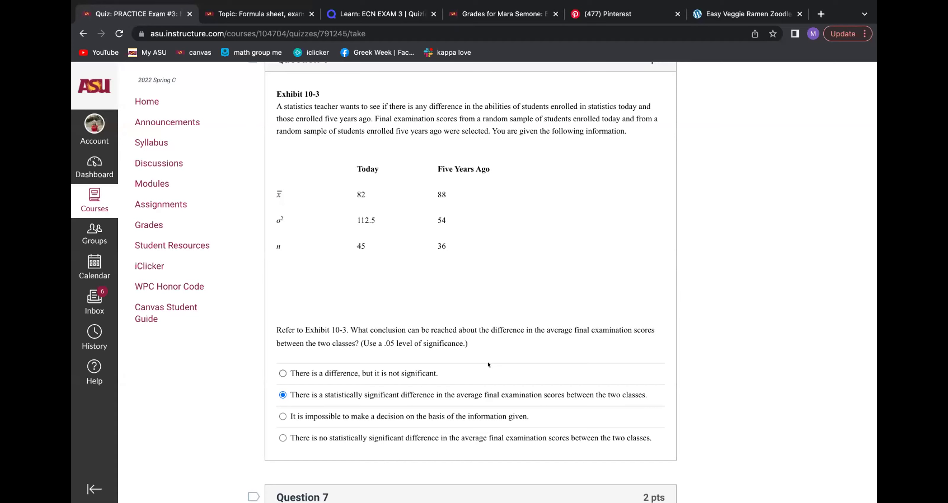
- Answer Question 7 of the practice exam with "a residual"
scroll(489, 365, down, 10)
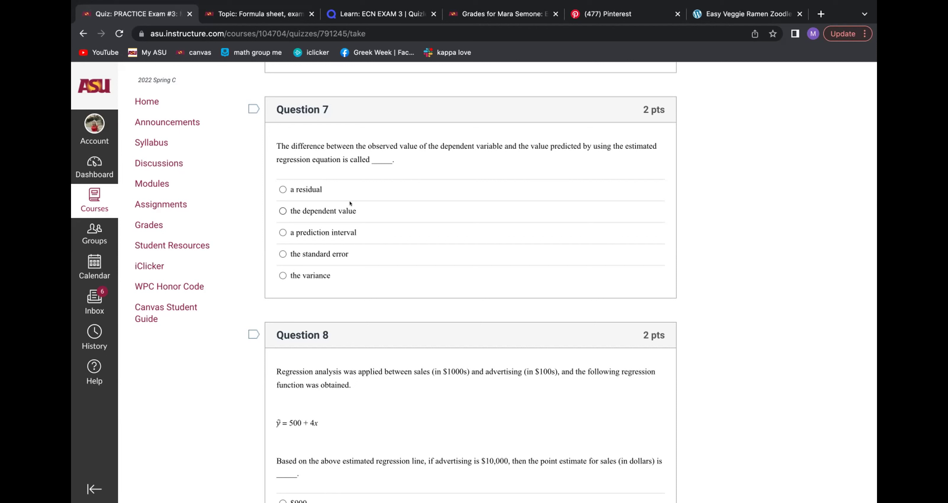
click(326, 188)
scroll(245, 383, down, 6)
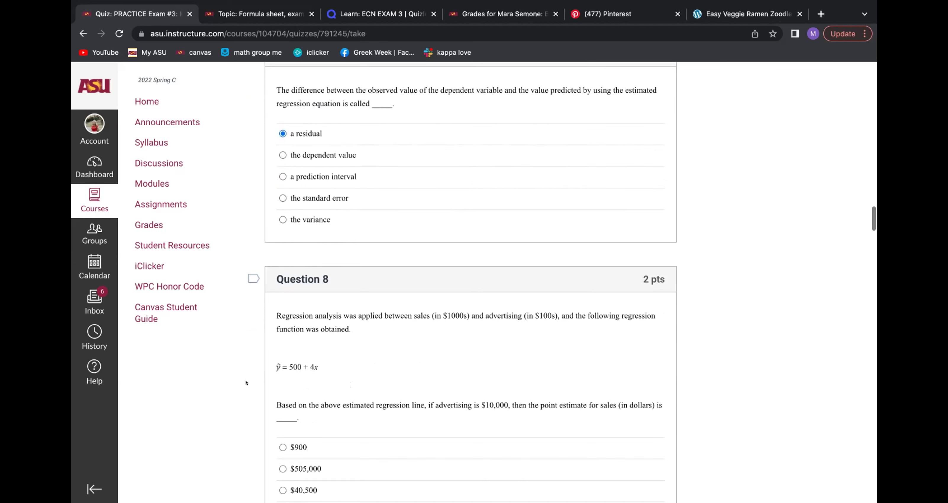